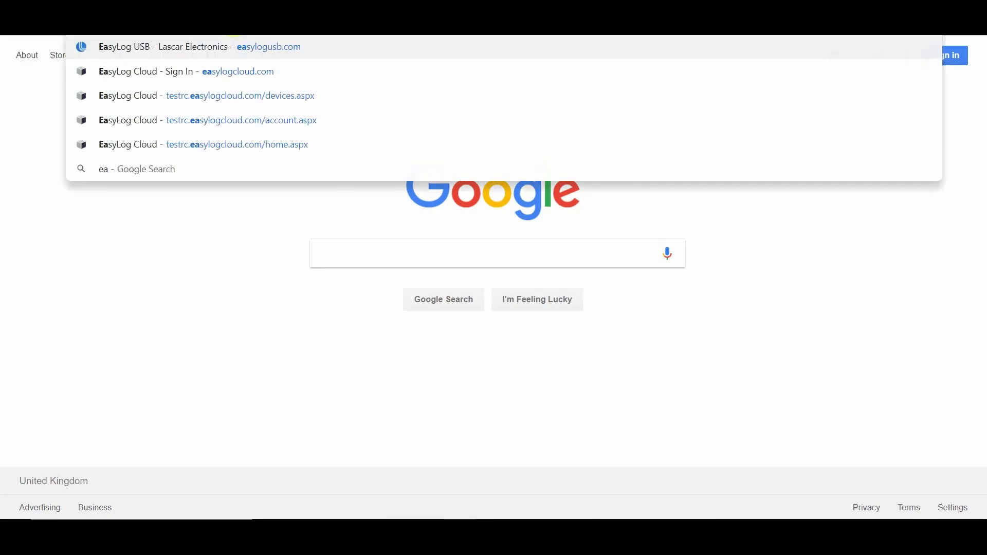
Enter easylogusb.com in the Chrome address bar.
type("sb.com")
Load the Lascar site, download the EasyLog USB installer and run it.
key("Return")
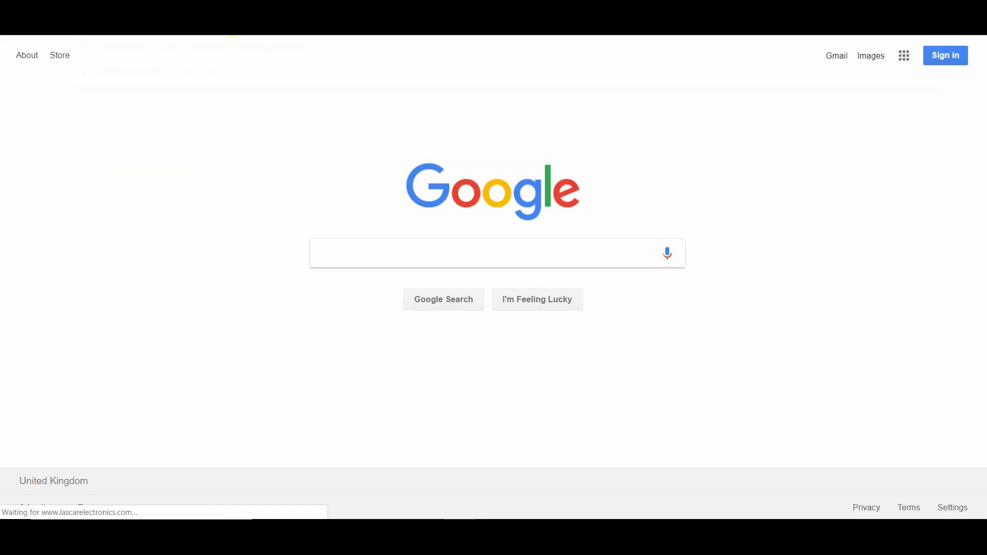
mouse_move(419, 129)
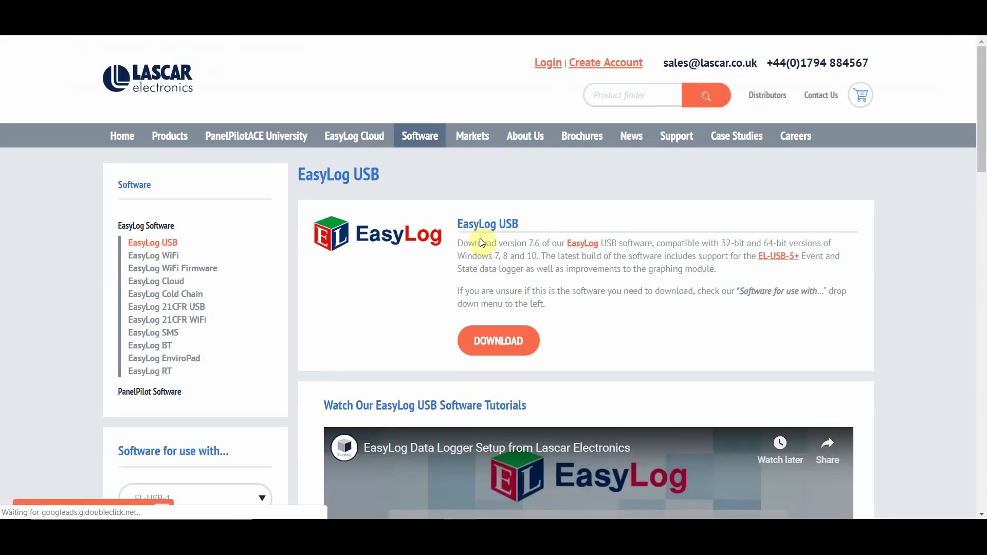
left_click(510, 343)
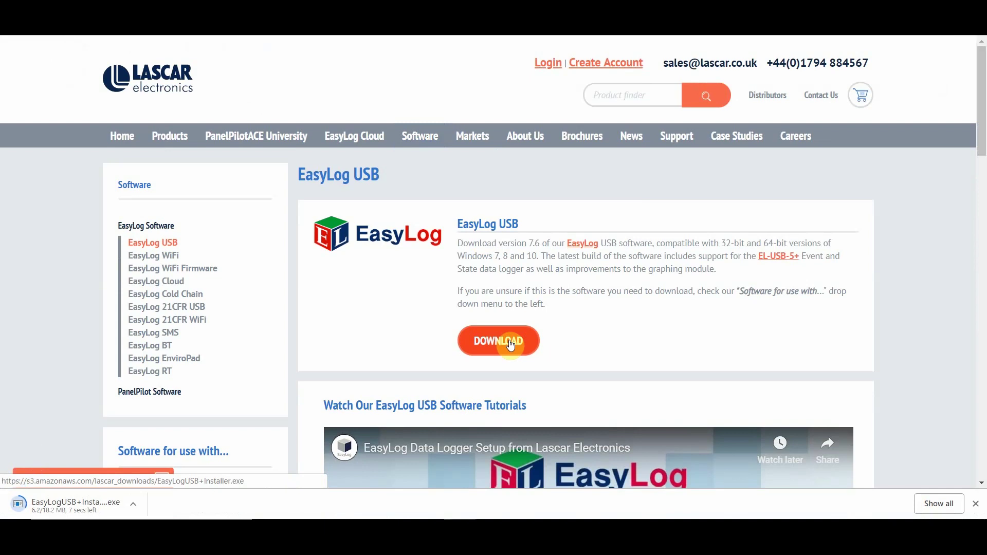
left_click(87, 507)
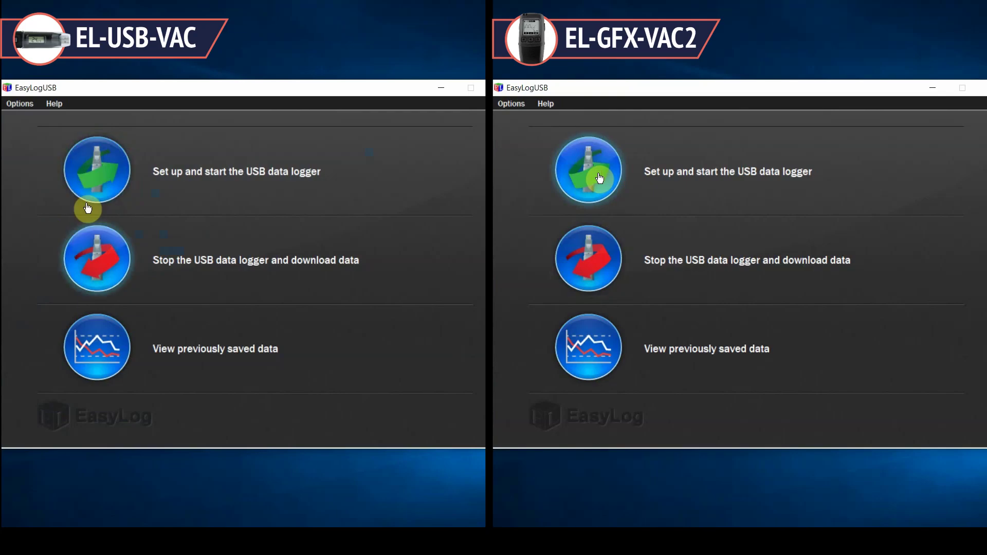
Name the loggers Fridge 1 and Fridge Freezer, with channels Fridge and Freezer, in °C.
left_click(100, 184)
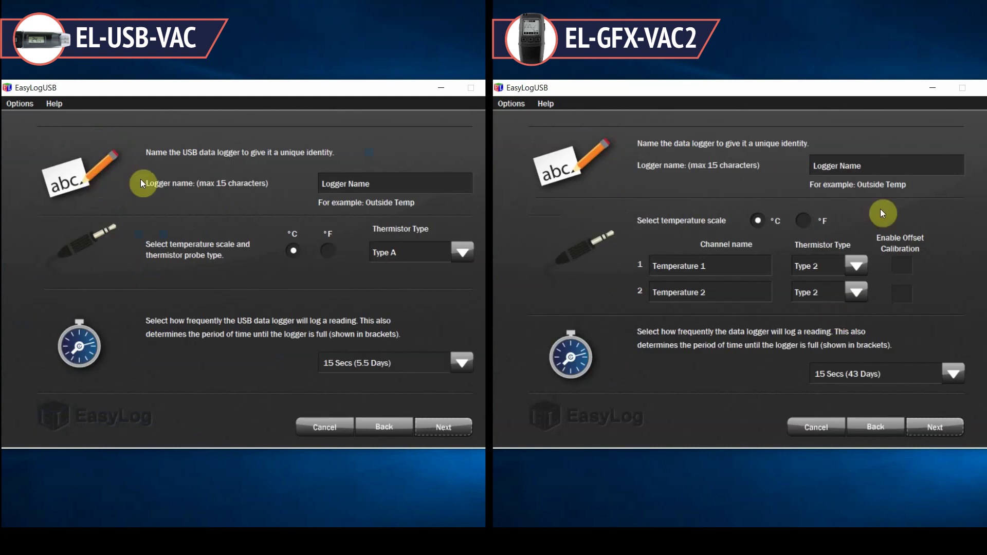
left_click_drag(370, 183, 297, 184)
type("Fridge")
type(" 1")
type("zer")
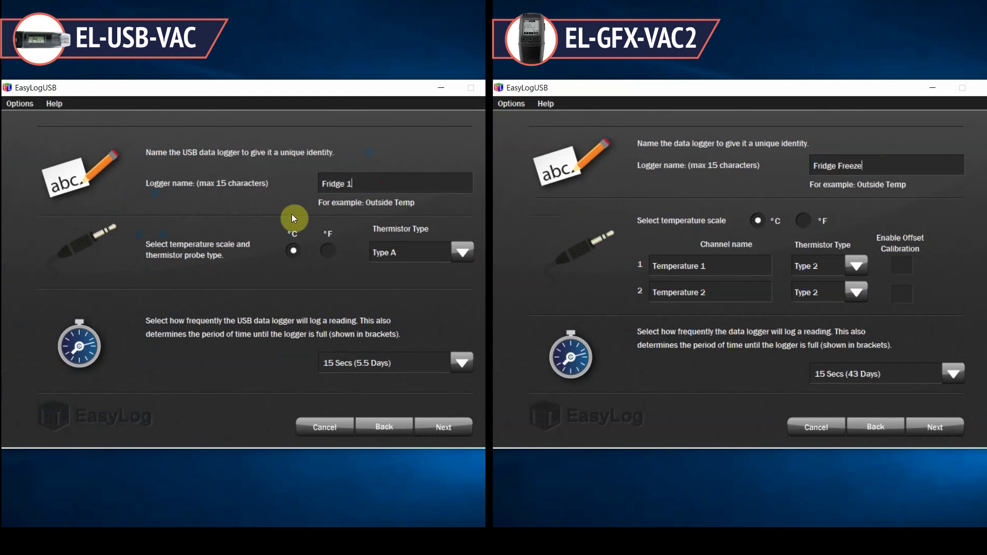
left_click(805, 227)
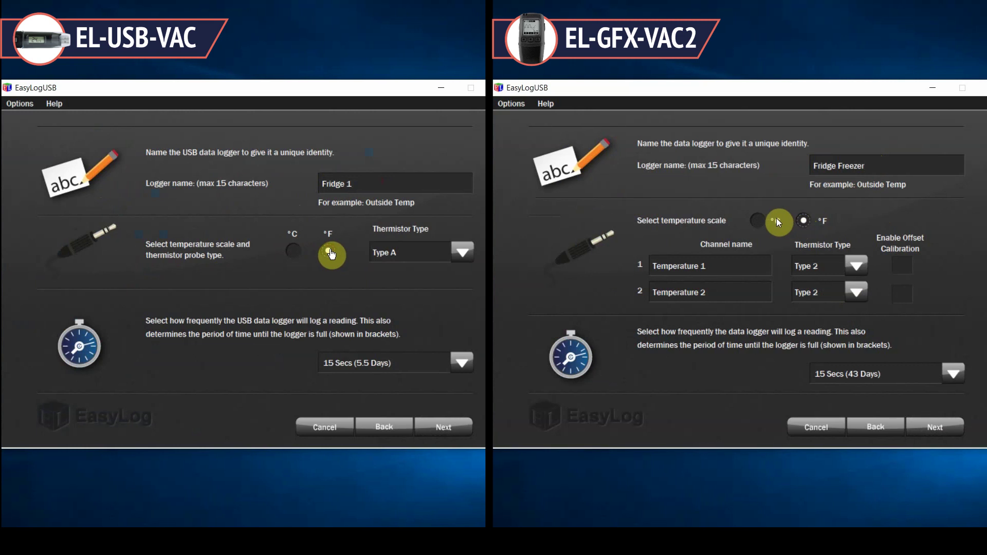
left_click(759, 222)
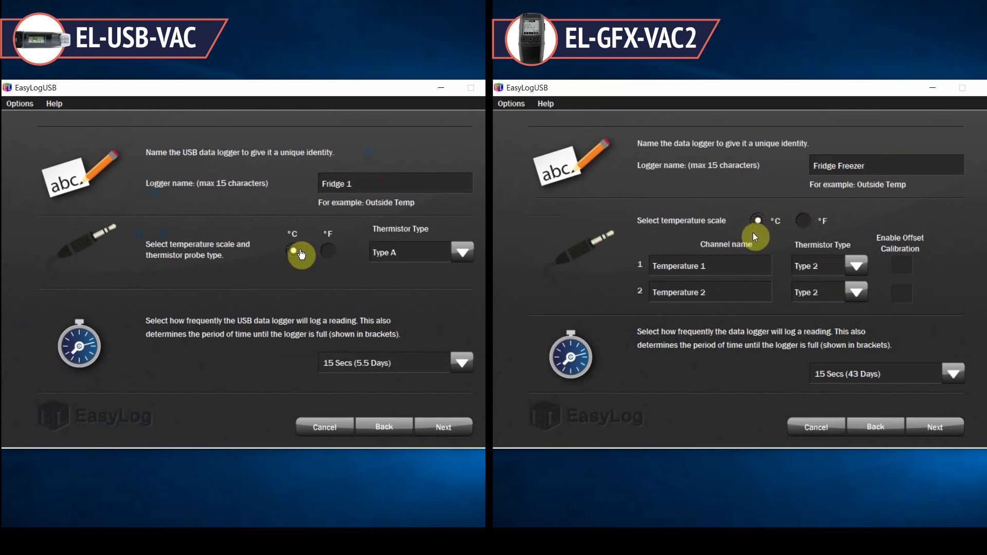
left_click_drag(711, 264, 636, 262)
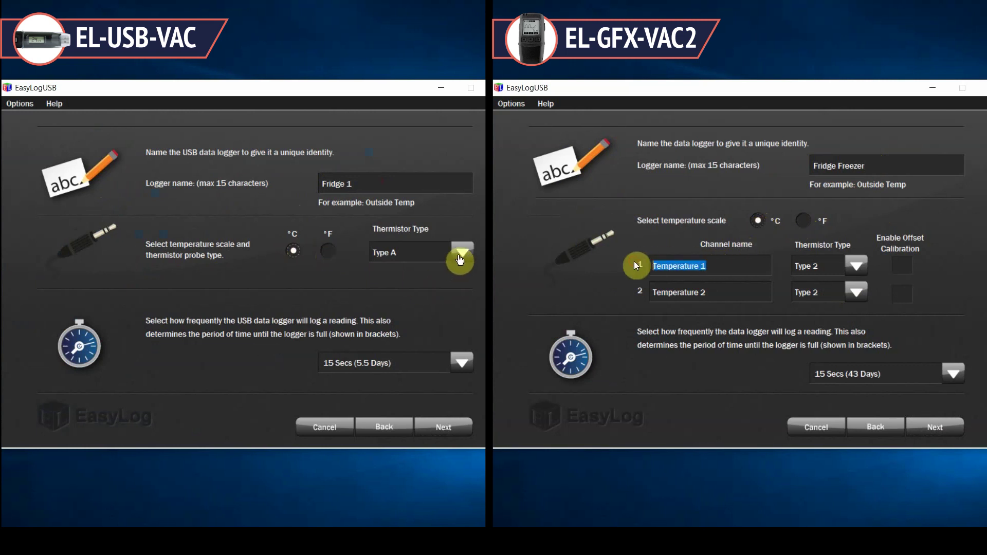
type("Frid")
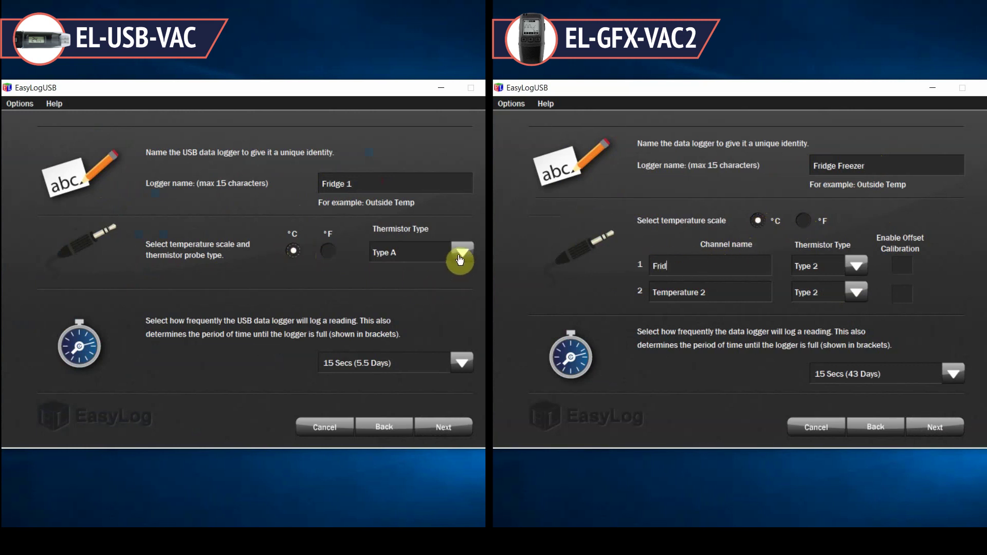
type("ge")
left_click_drag(712, 291, 640, 293)
type("Freezer")
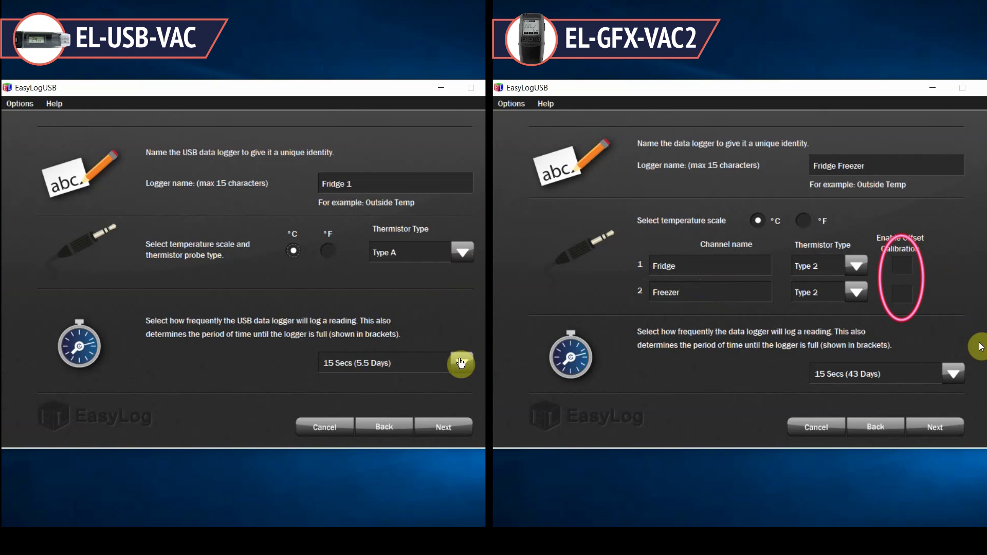
Set both loggers' logging interval to 15 minutes.
left_click(956, 372)
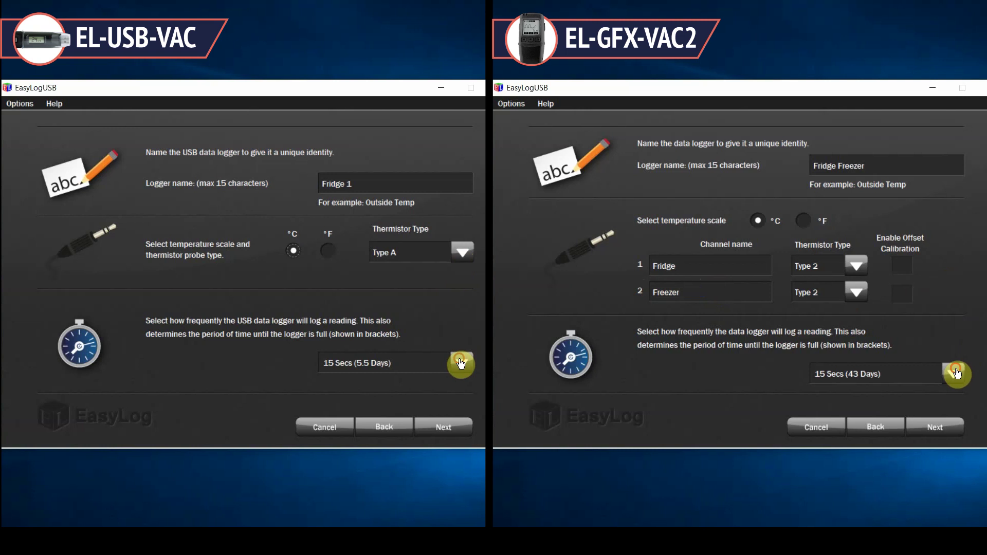
left_click_drag(957, 411, 960, 420)
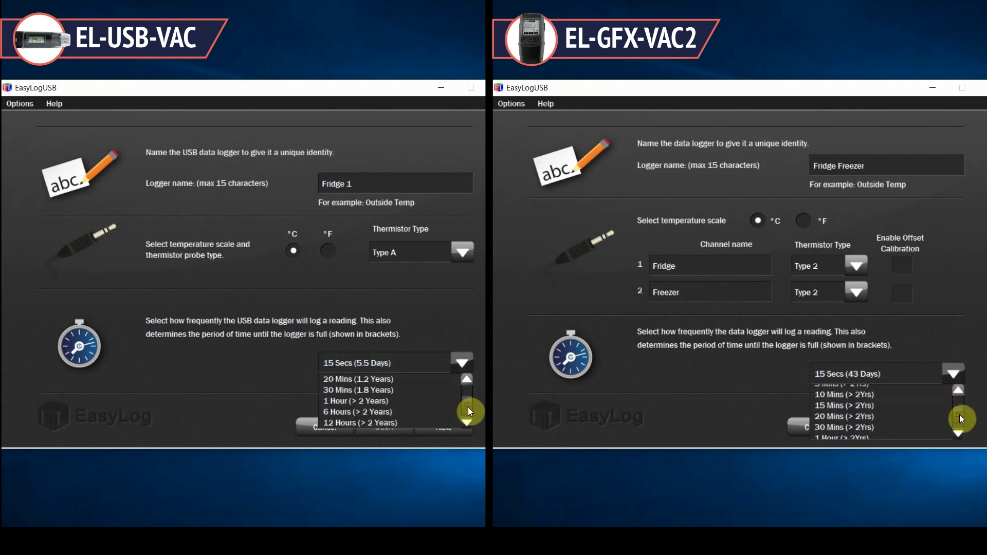
left_click_drag(468, 408, 465, 405)
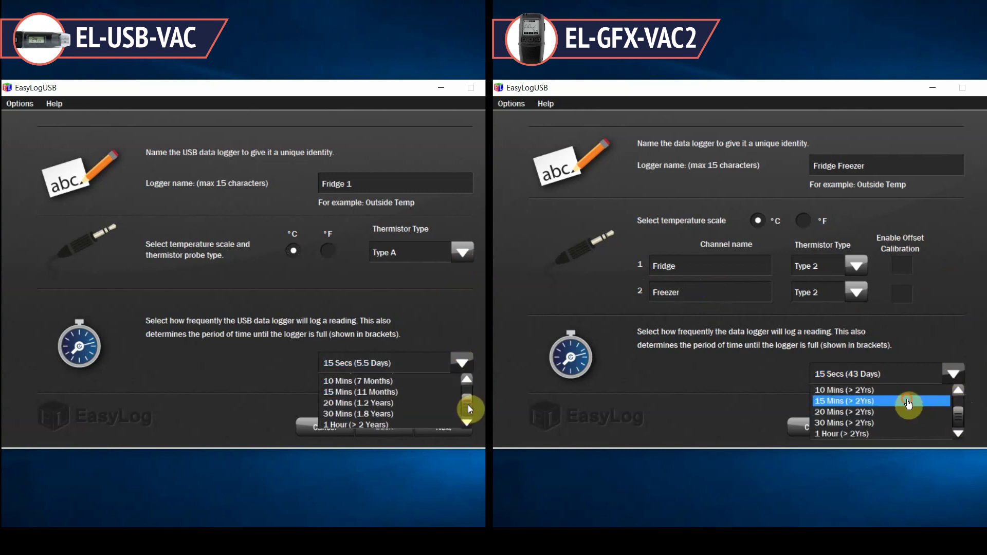
left_click(908, 404)
left_click(411, 391)
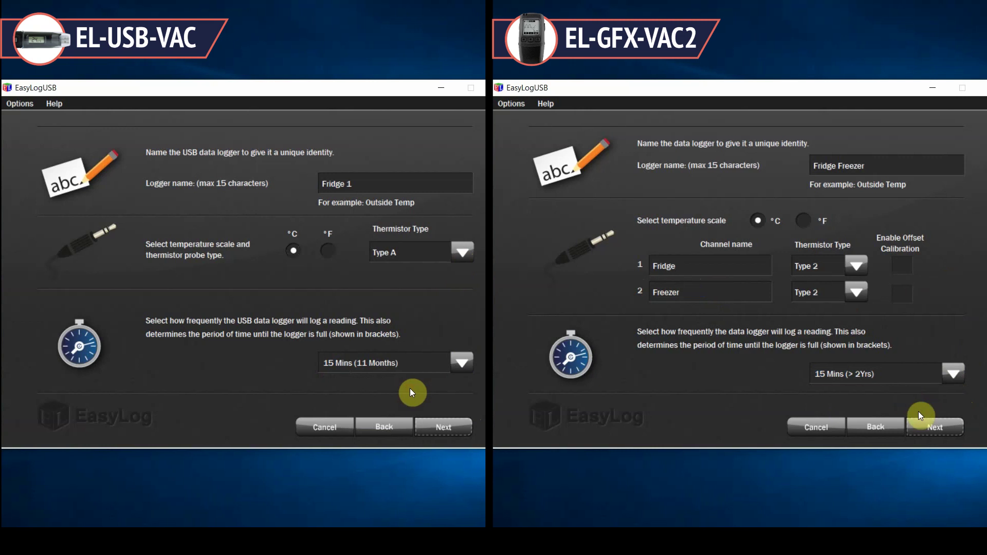
Set both displays to light for 30 seconds after a button press, keeping Stop/Start allowed.
left_click(927, 426)
left_click(445, 428)
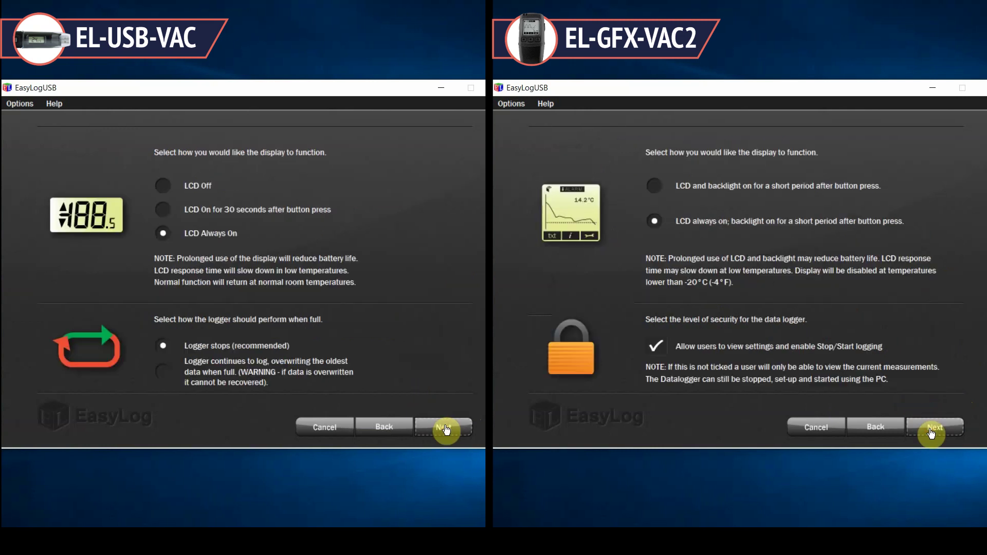
left_click(279, 209)
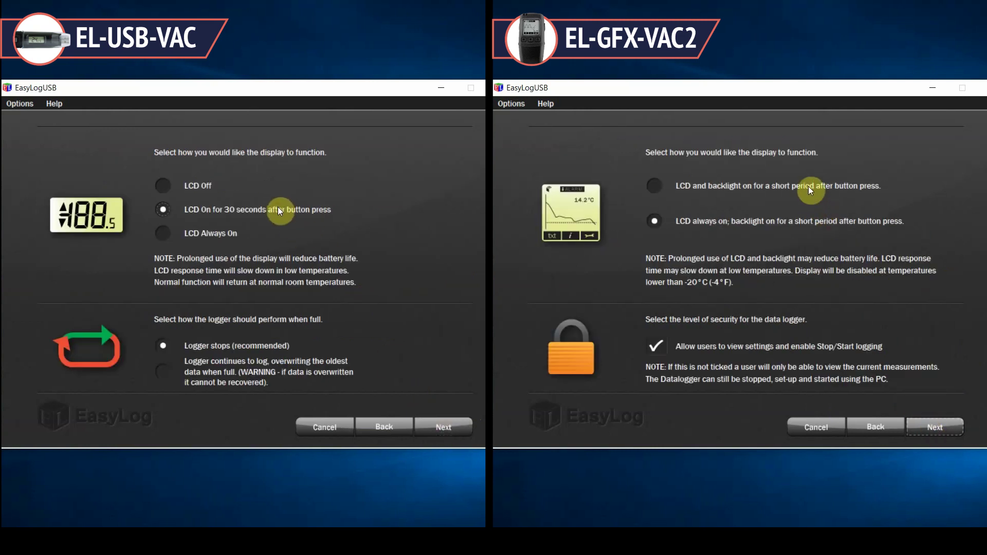
left_click(810, 188)
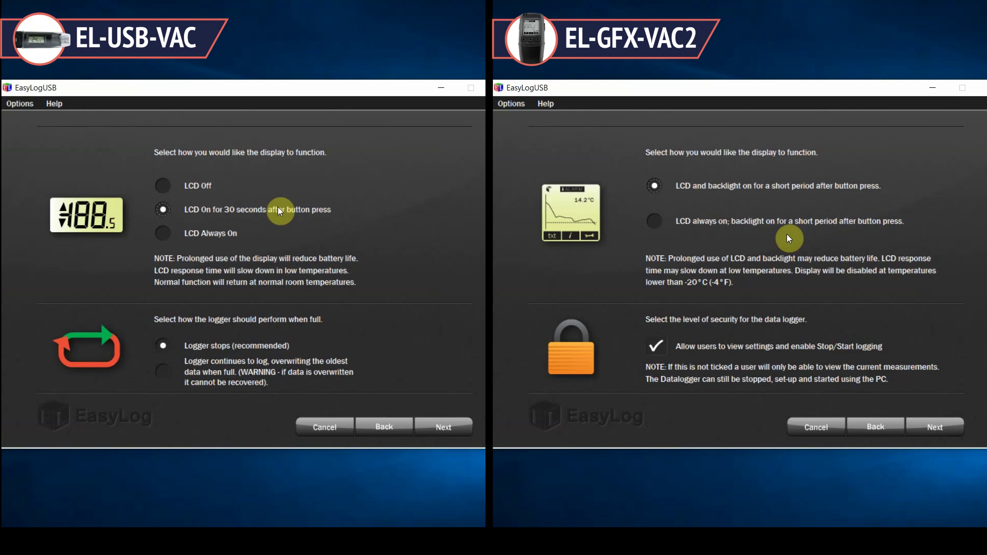
left_click(656, 346)
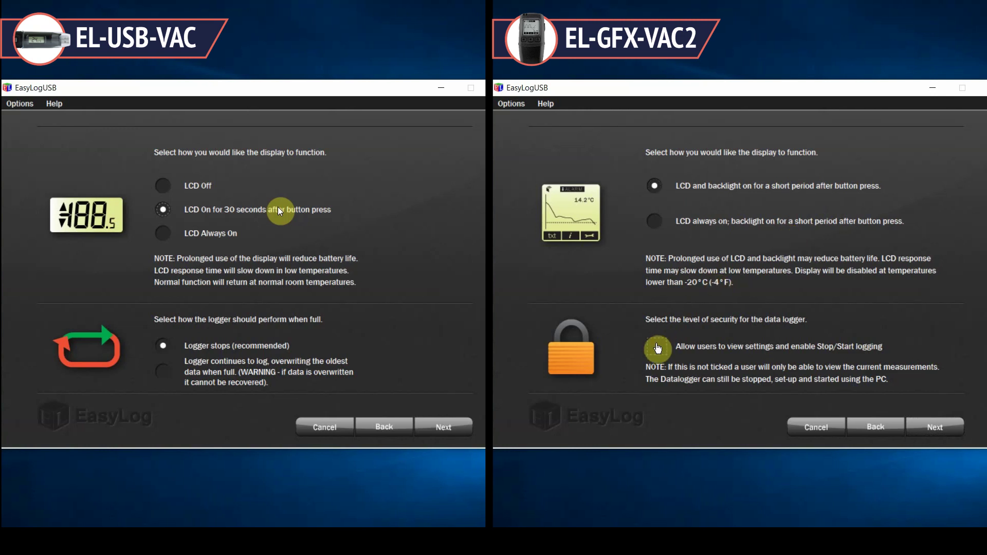
left_click(656, 346)
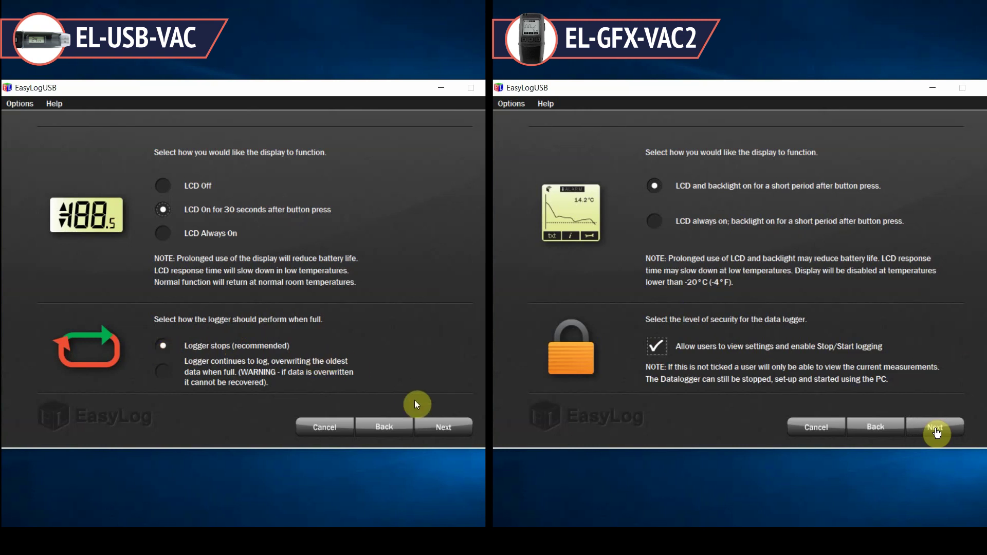
Enable channel 1 high 8.0 °C and low 2.0 °C alarms, both held.
left_click(436, 427)
left_click(935, 432)
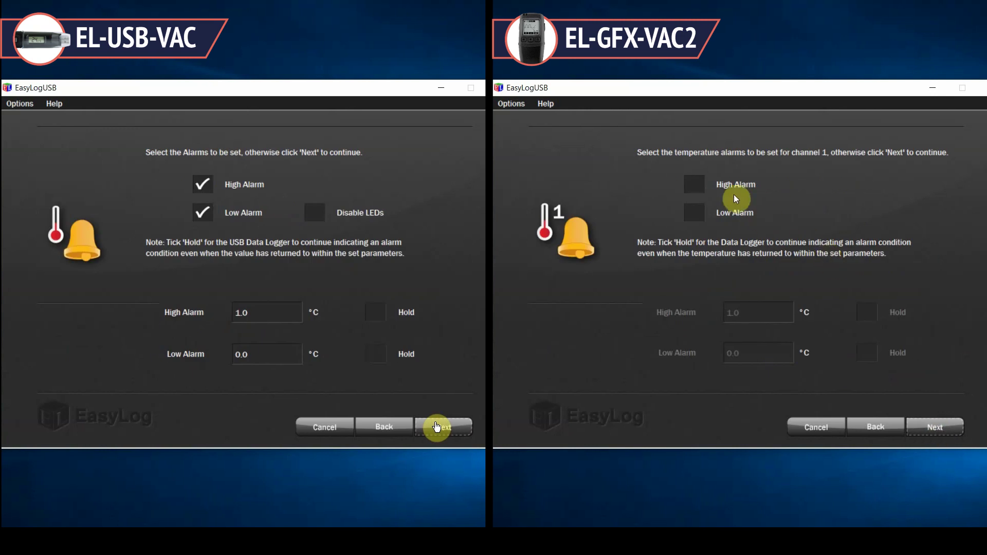
left_click(693, 184)
left_click(696, 214)
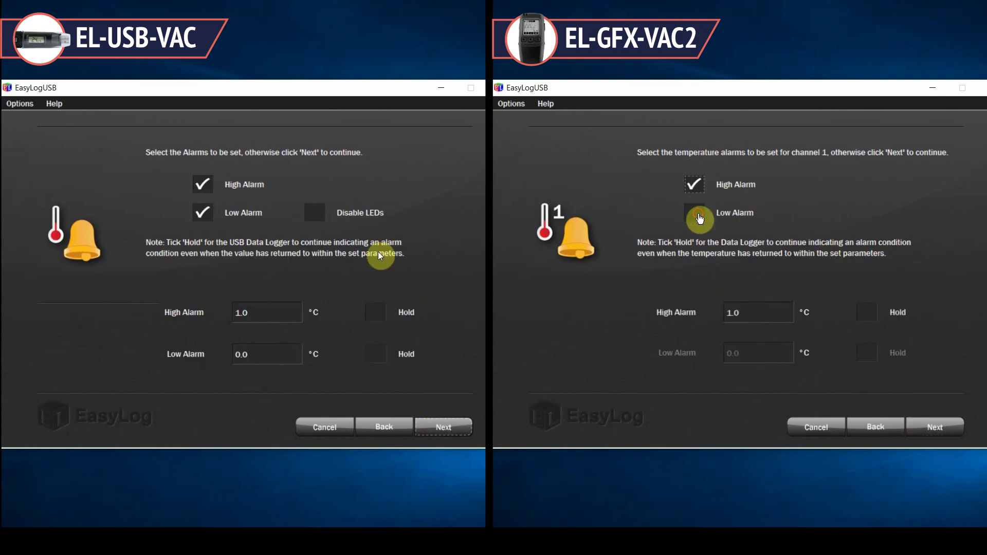
left_click_drag(747, 312, 707, 312)
type("8.0")
left_click(257, 312)
left_click_drag(765, 350, 698, 348)
left_click_drag(257, 313, 226, 312)
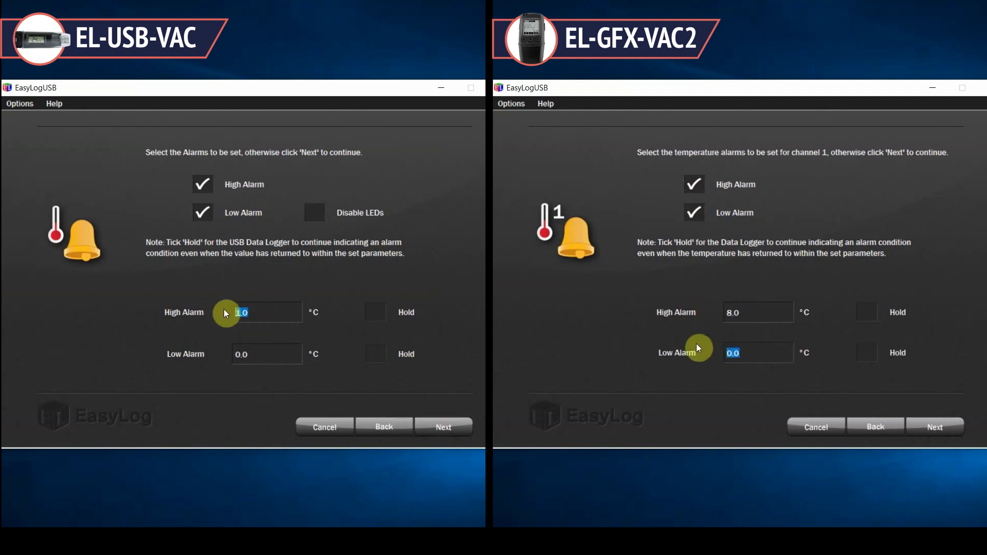
type("8.02.0")
left_click_drag(260, 354, 231, 357)
left_click(865, 313)
type("2")
left_click(866, 352)
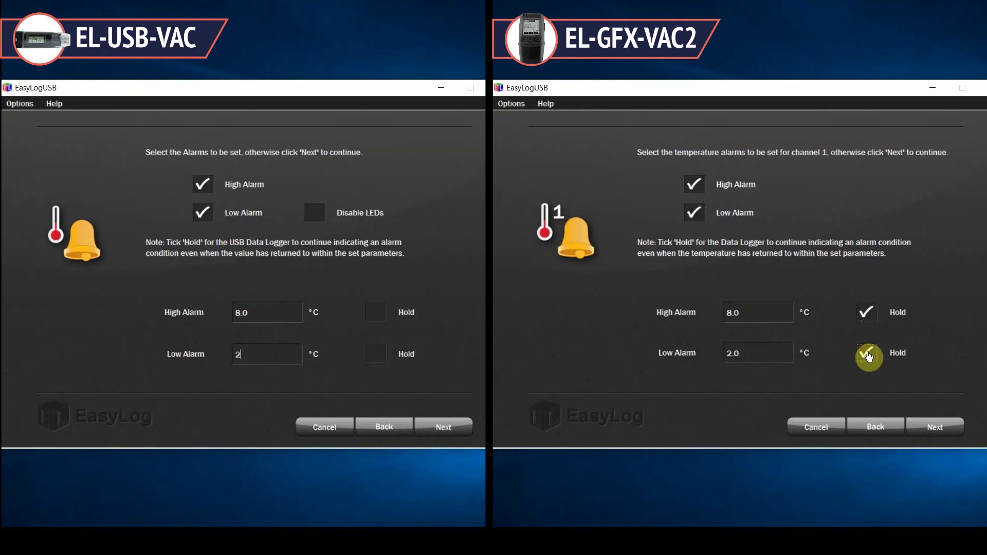
Give channel 2 a held -15 °C high alarm and hold both fridge logger alarms.
left_click(939, 428)
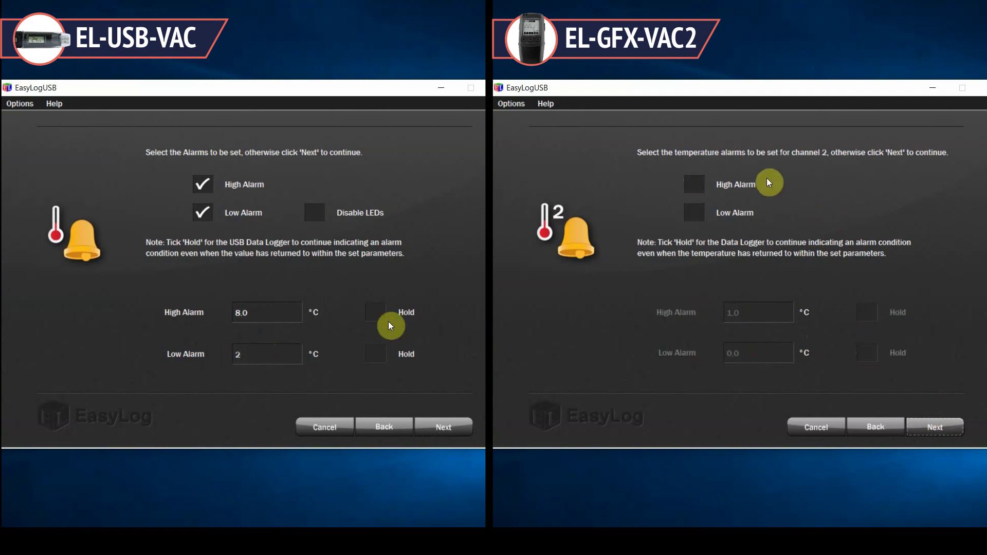
left_click(693, 184)
left_click_drag(755, 311, 705, 313)
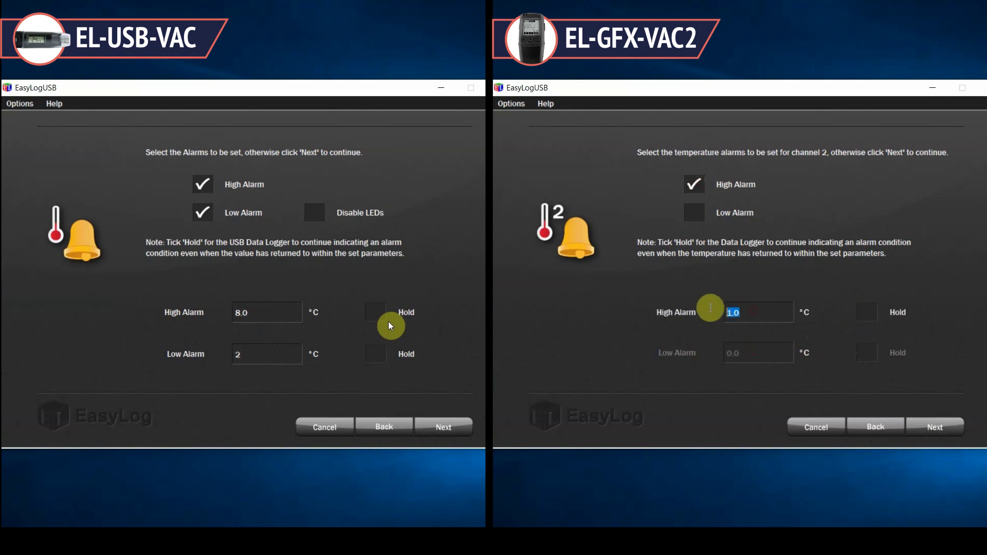
type("-15")
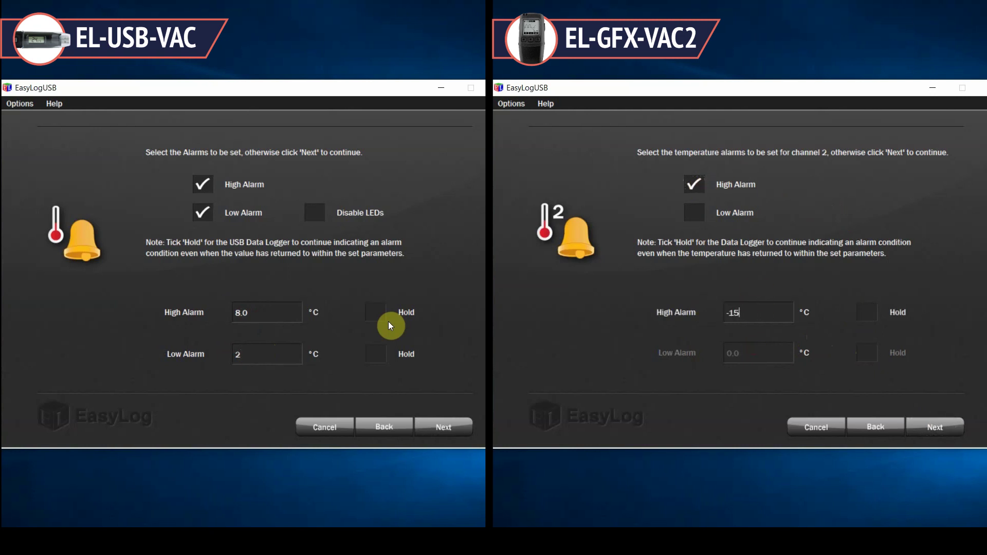
left_click(867, 313)
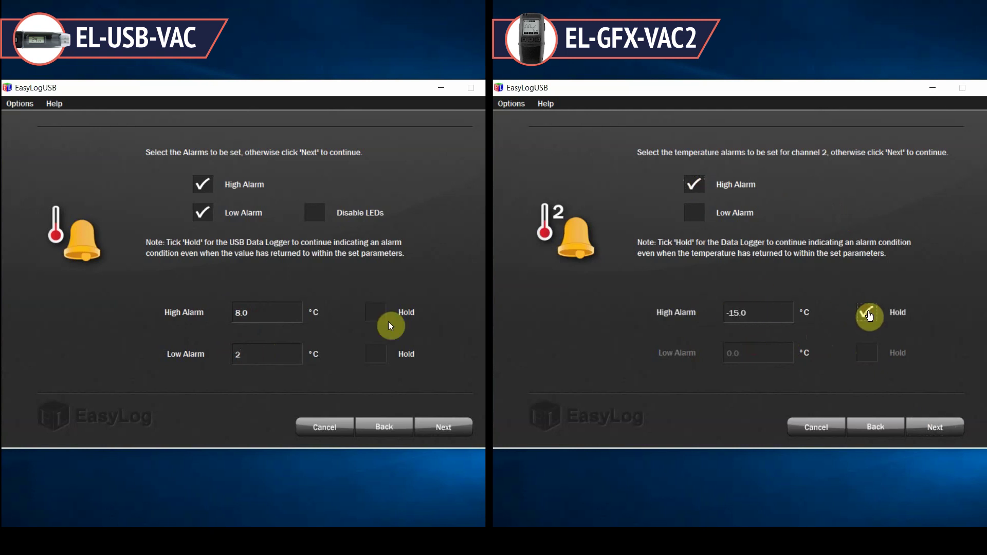
left_click(374, 315)
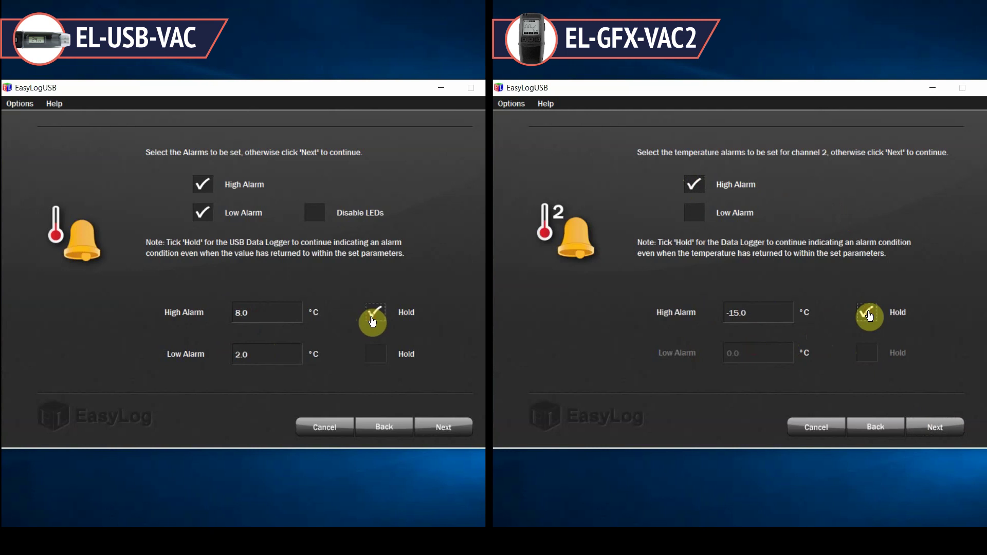
left_click(378, 352)
Set alarm count, high and low alarm delays to 4 readings, and disable the second logger's sounder.
left_click(446, 428)
left_click(935, 429)
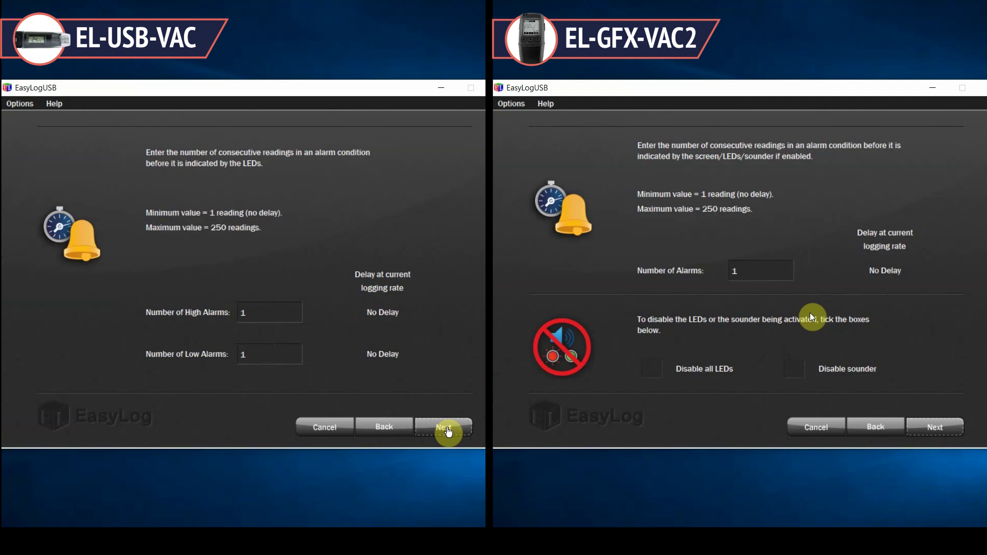
left_click_drag(758, 280, 721, 274)
type("4")
left_click_drag(260, 308, 223, 313)
type("4")
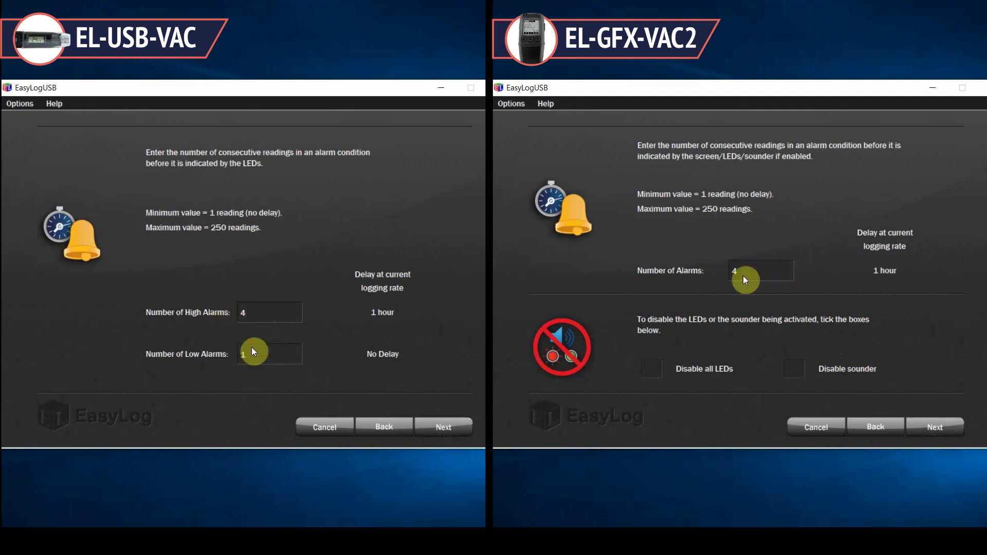
left_click_drag(254, 352, 232, 352)
type("4")
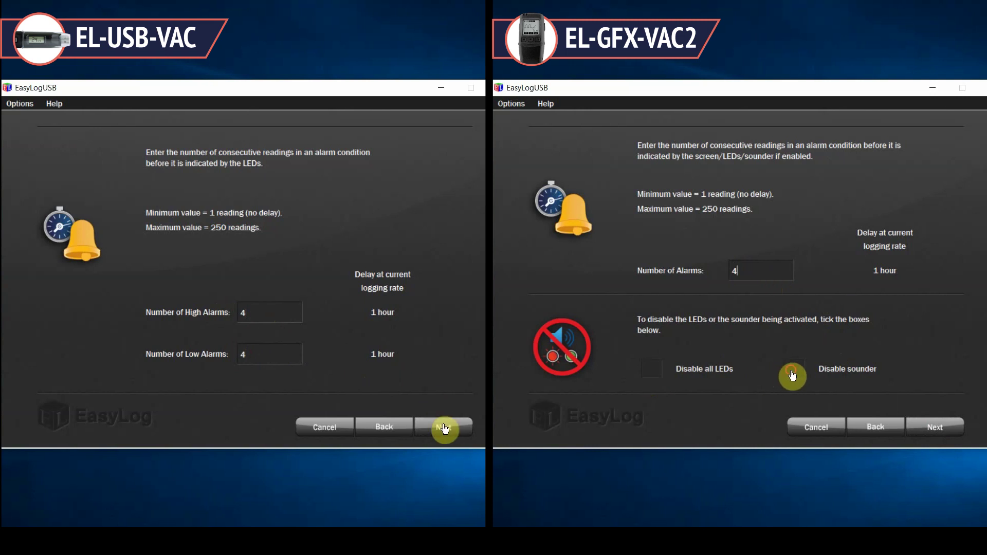
left_click(792, 374)
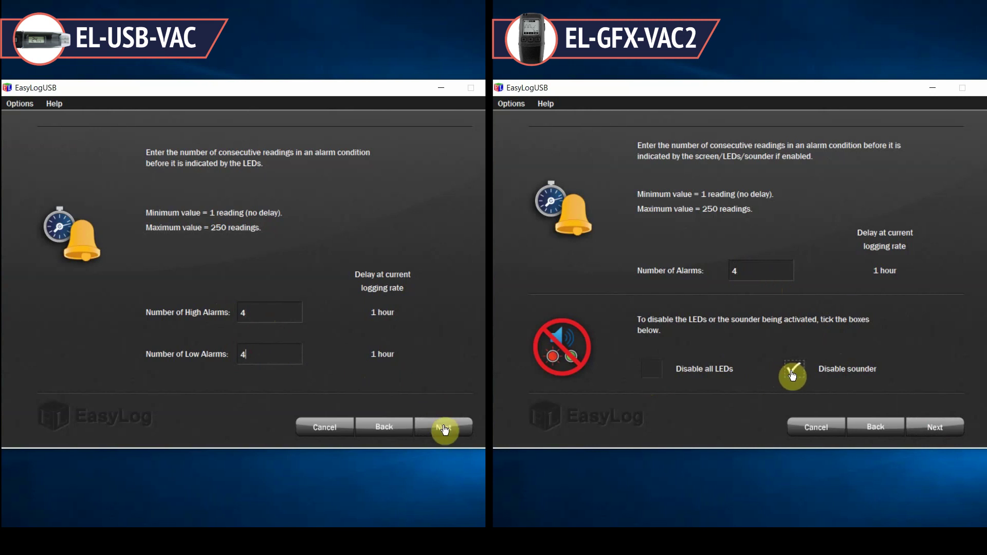
left_click(952, 429)
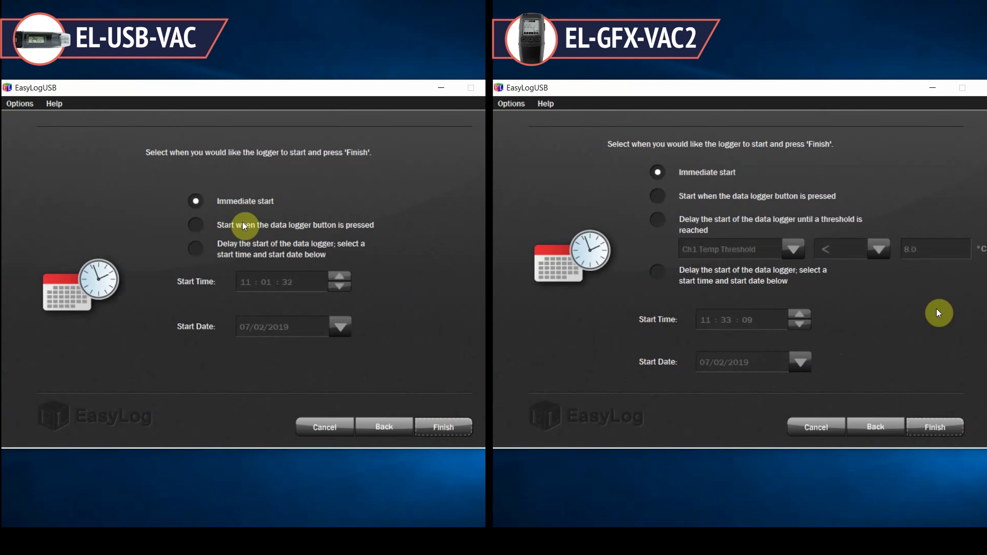
Start the first logger at 13:01:36 on 07/02/2019, the second when Ch1 drops below 8.0 °C.
left_click(200, 254)
left_click(668, 231)
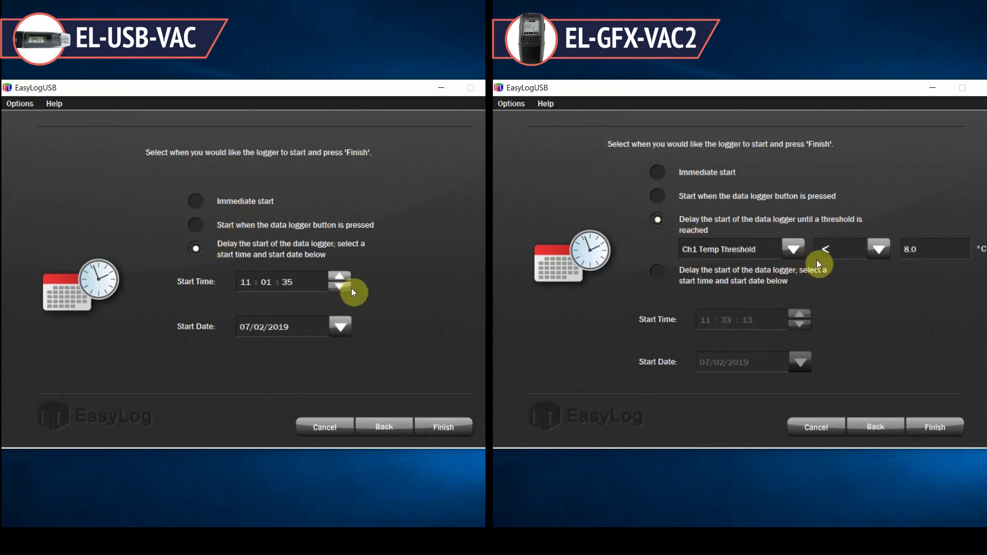
left_click(340, 276)
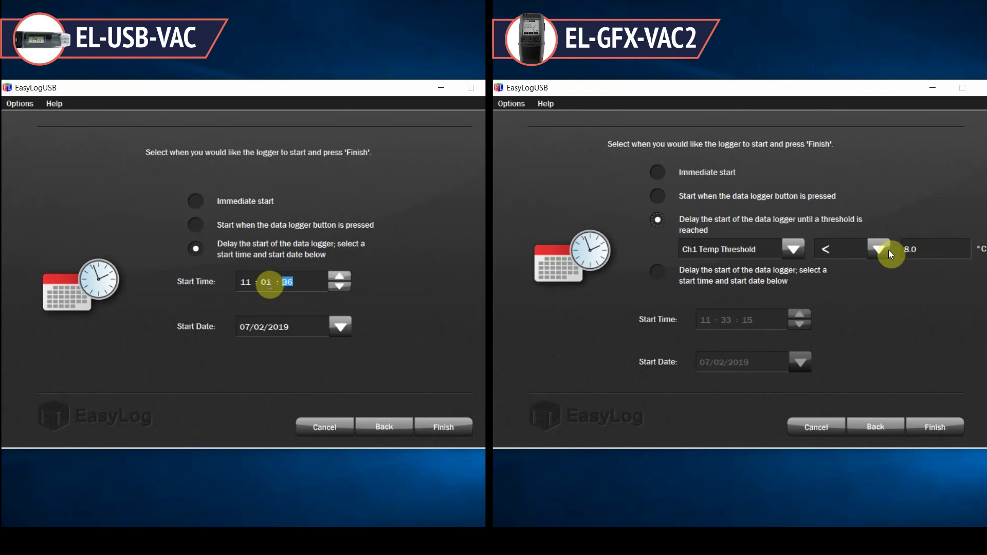
left_click(246, 282)
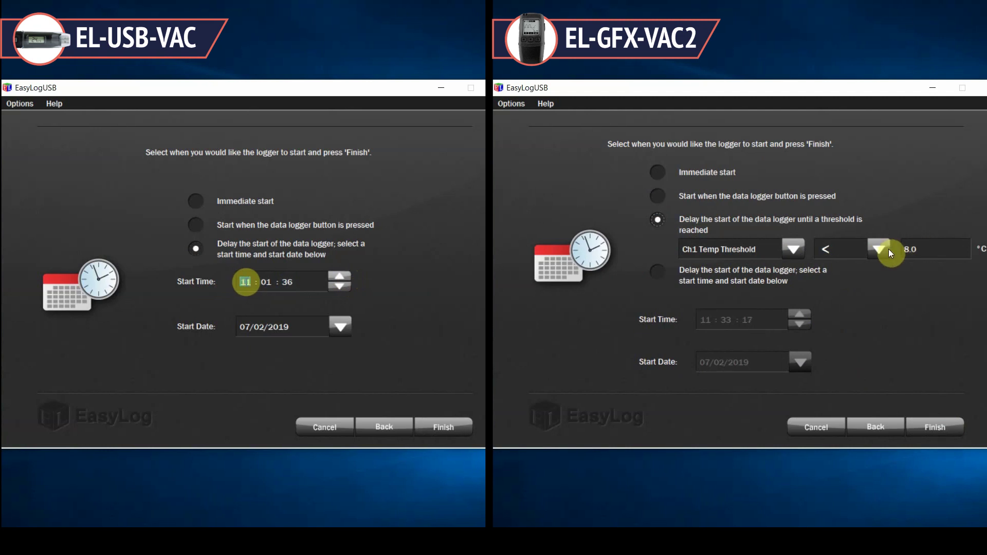
left_click(883, 249)
type("13")
left_click(883, 248)
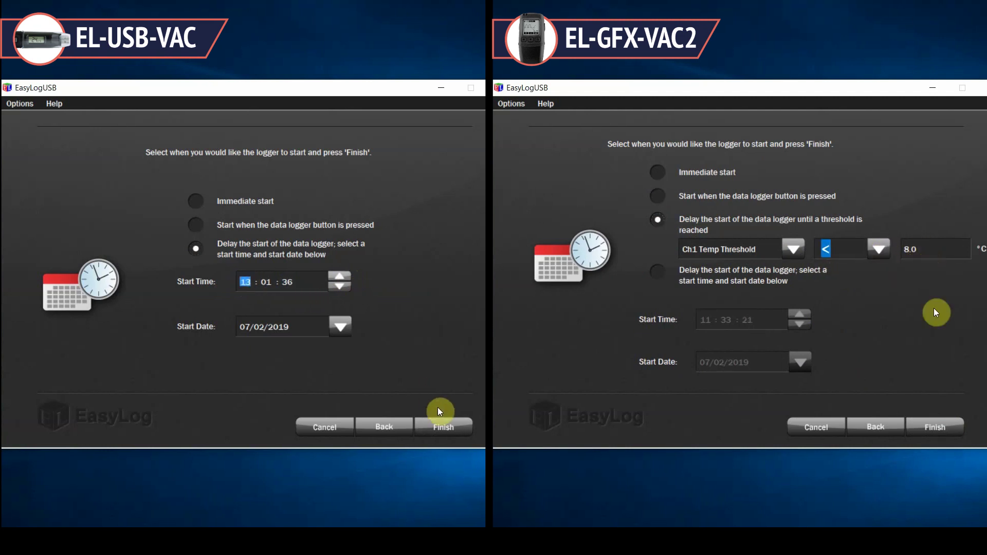
left_click(934, 427)
left_click(440, 426)
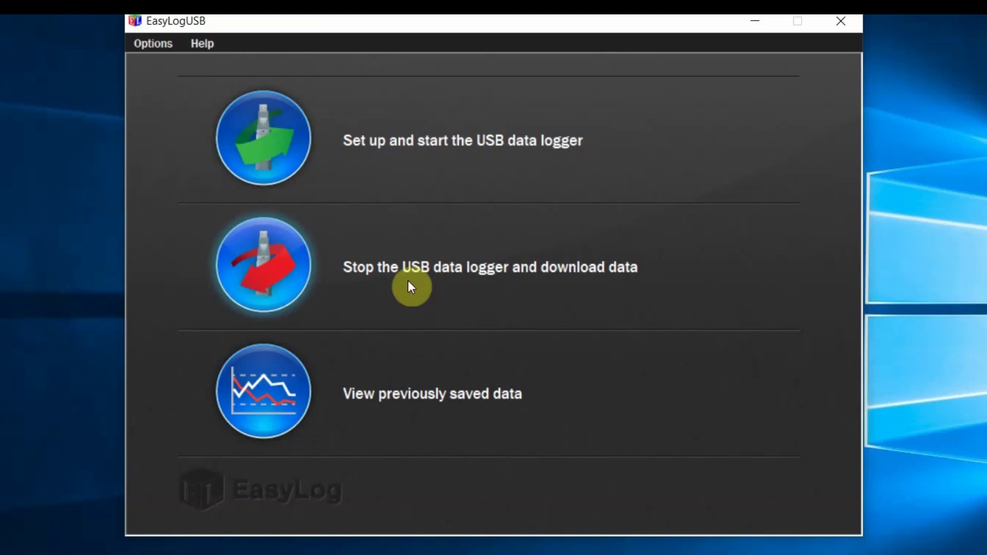
Stop the Fridge 1 logger and save its 14 downloaded readings as Fridge 1.
left_click(272, 261)
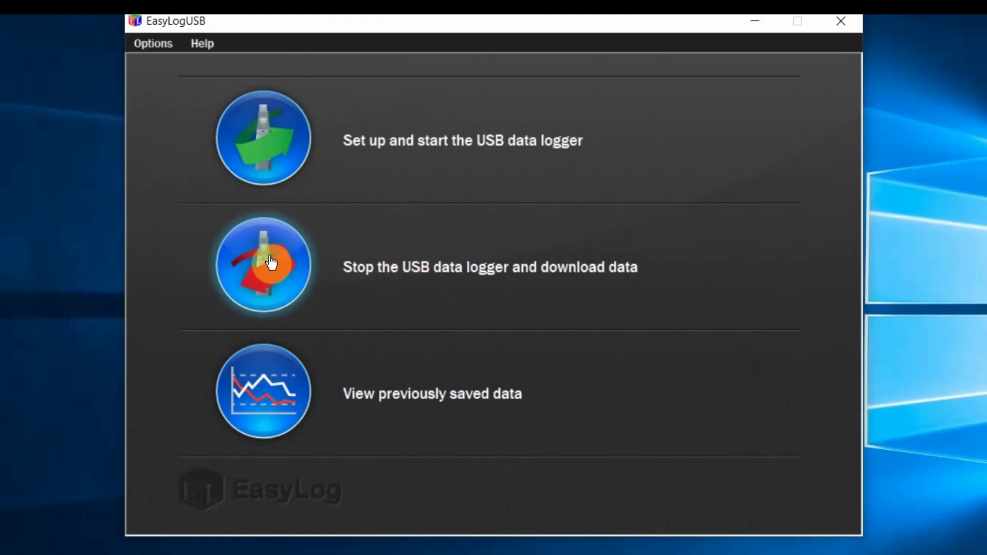
left_click(271, 263)
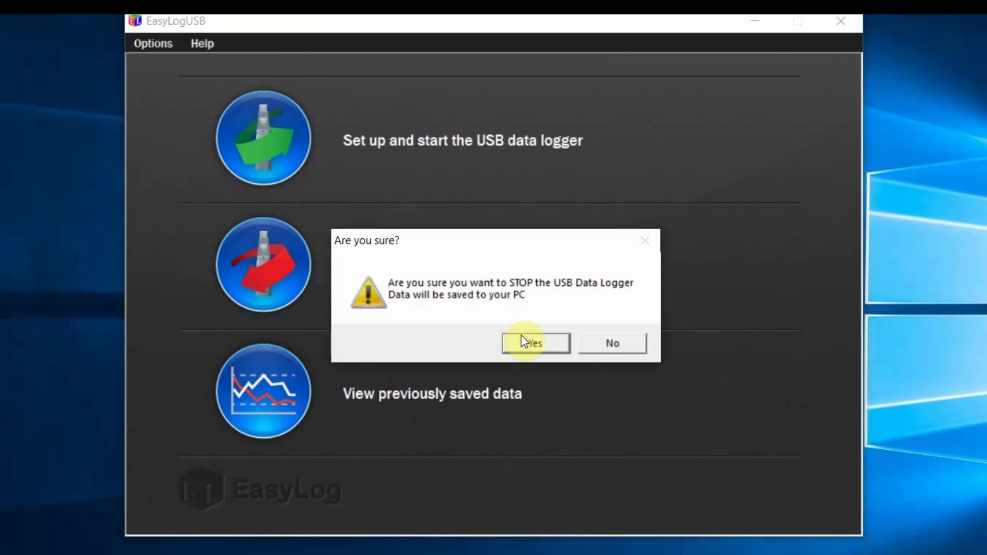
left_click(523, 341)
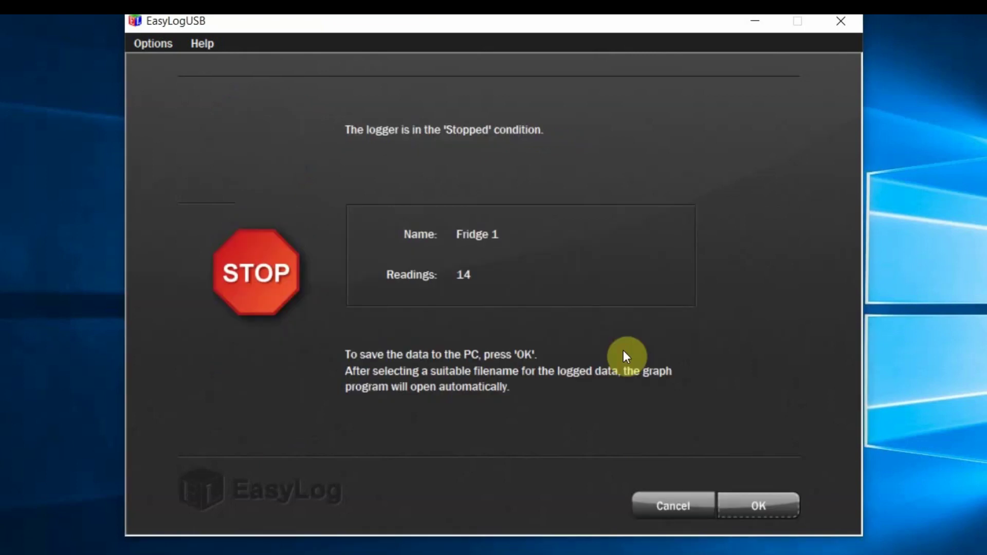
left_click(742, 492)
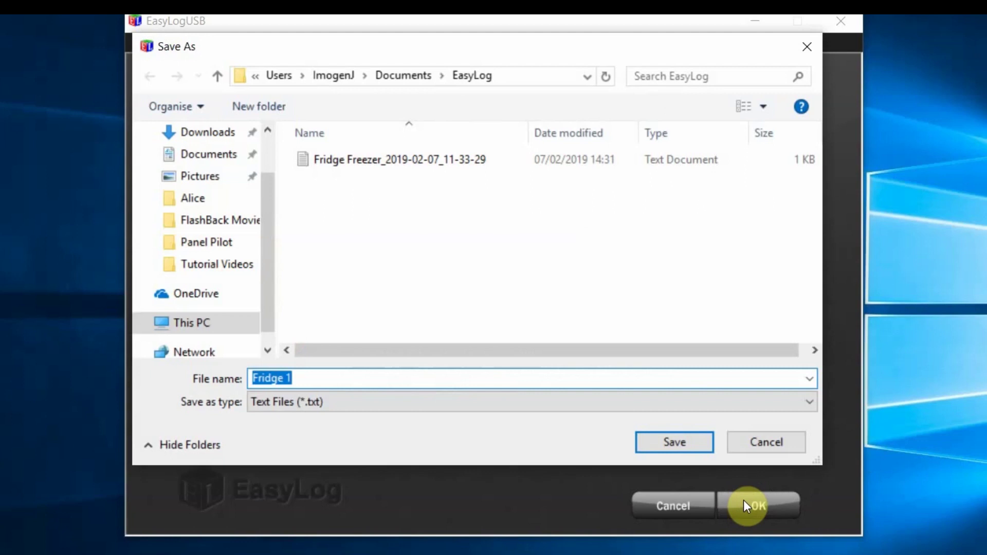
left_click(674, 442)
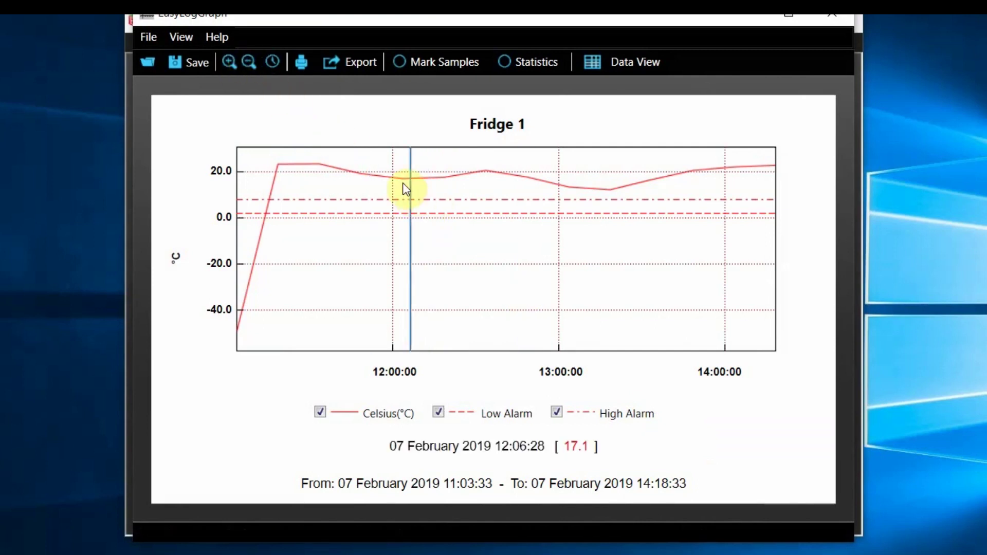
Zoom into the midday Fridge 1 readings, list them as a table, and open export choices.
left_click_drag(380, 155, 625, 250)
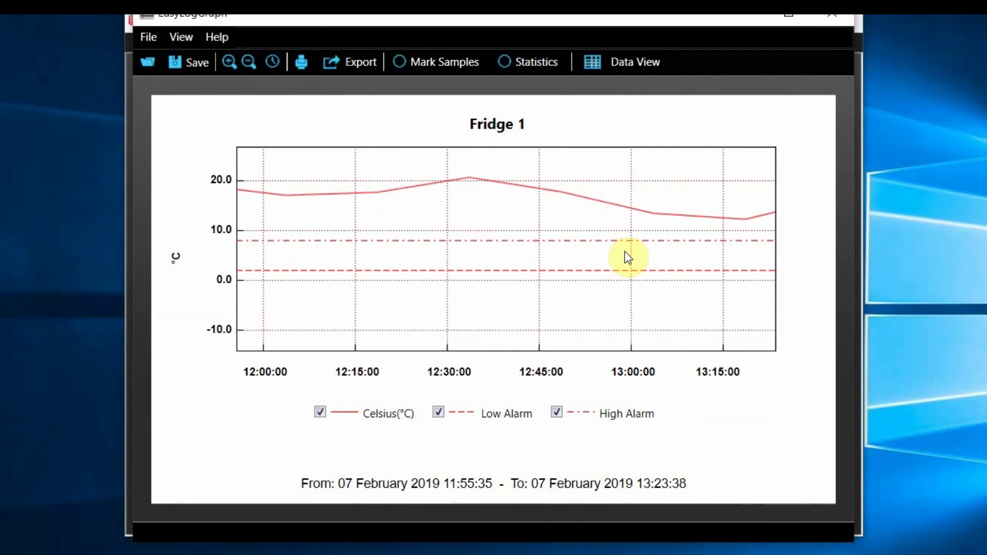
left_click(616, 60)
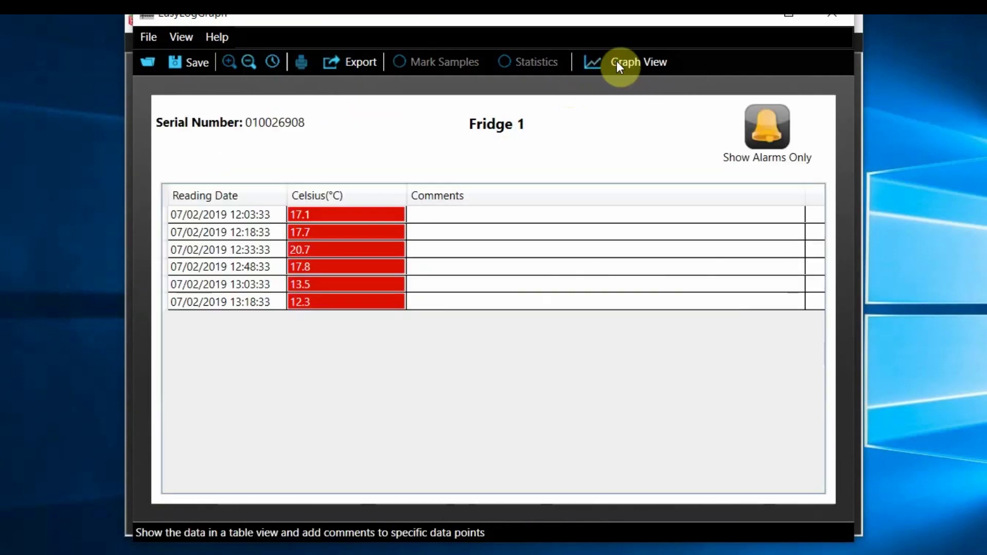
left_click(354, 62)
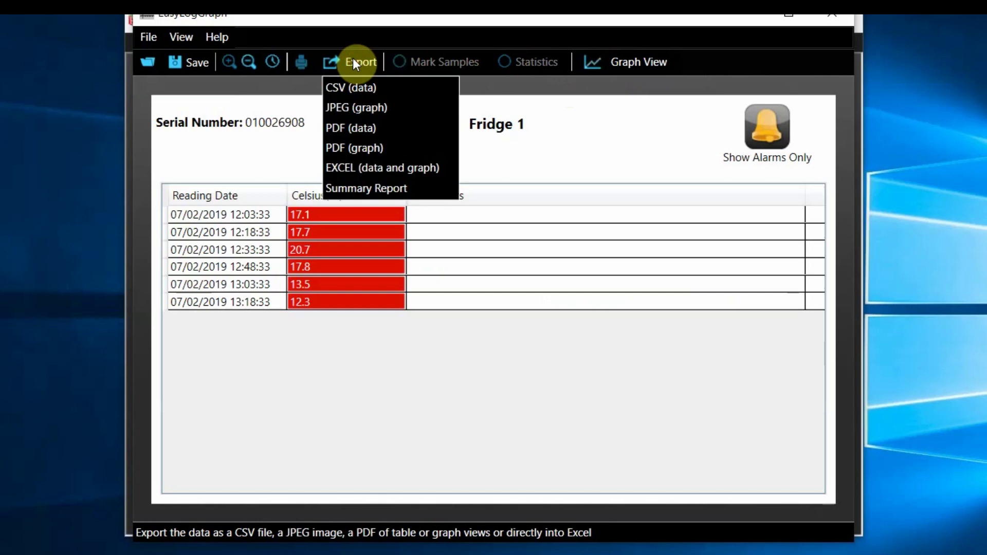